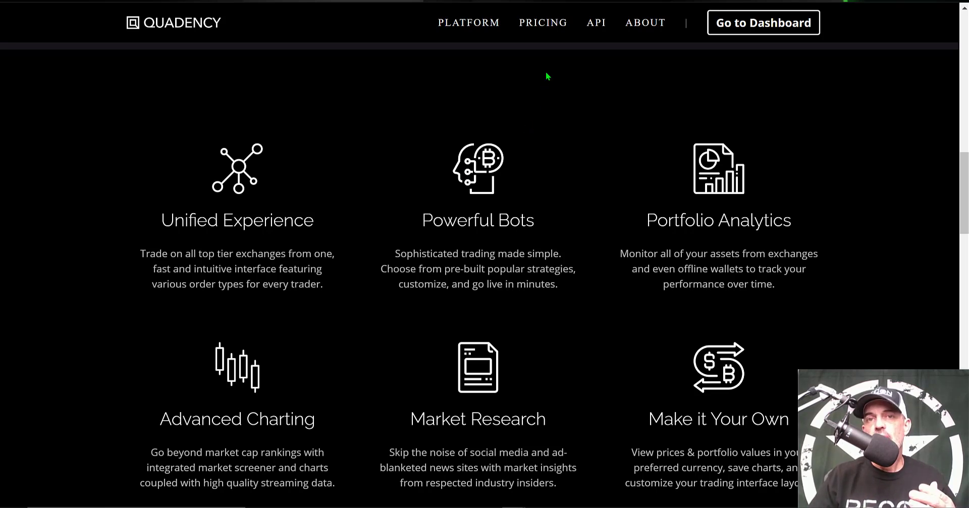
Open the pricing page and examine the Pro plan's free-use offer and the KuCoin and Binance partner bonus offers.
click(546, 31)
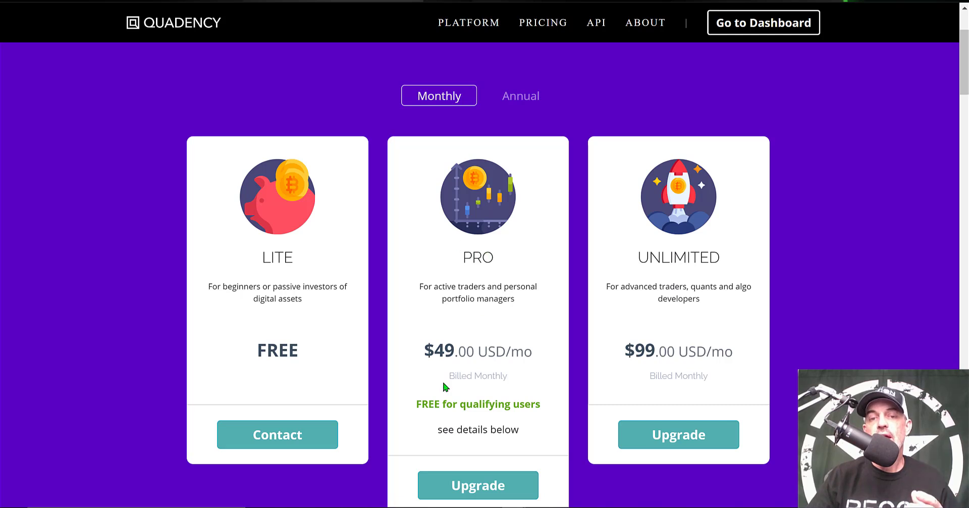
drag(422, 404, 530, 402)
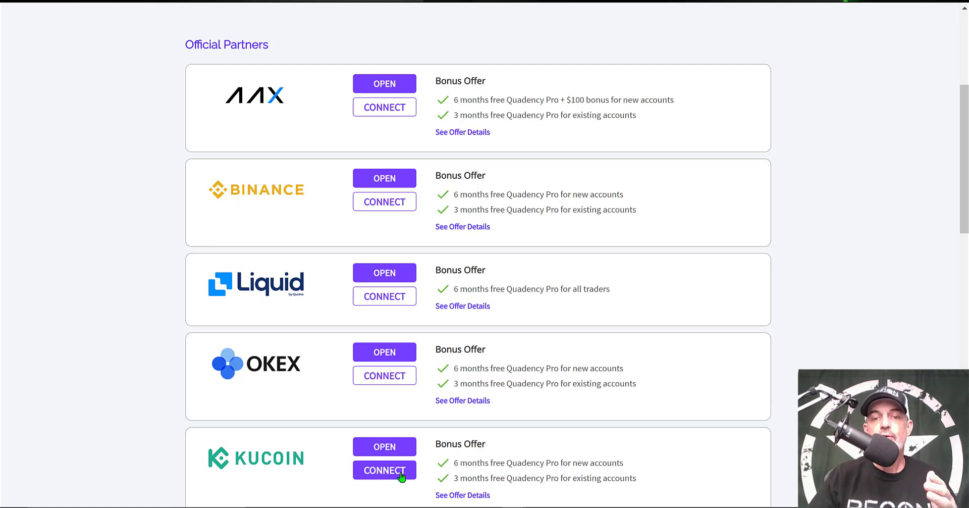
drag(458, 477, 530, 492)
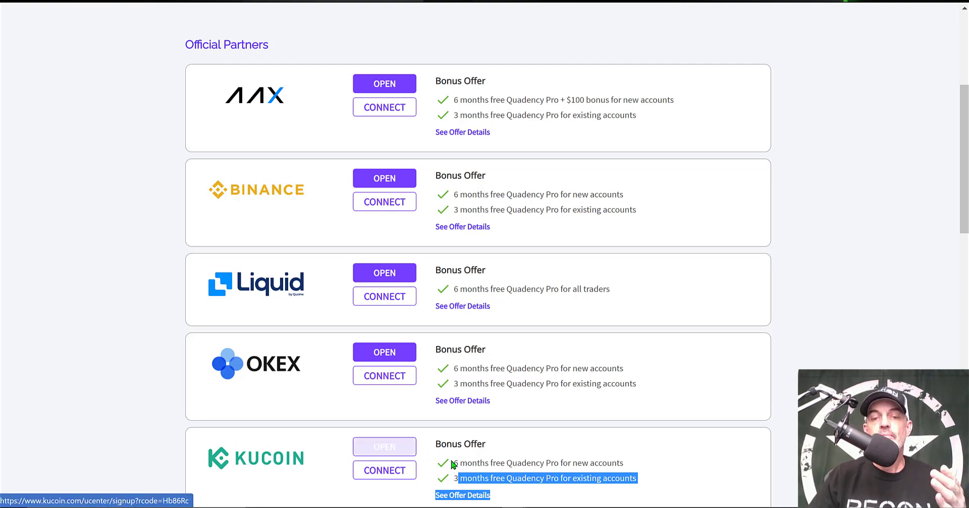
drag(454, 462, 505, 463)
drag(586, 473, 622, 464)
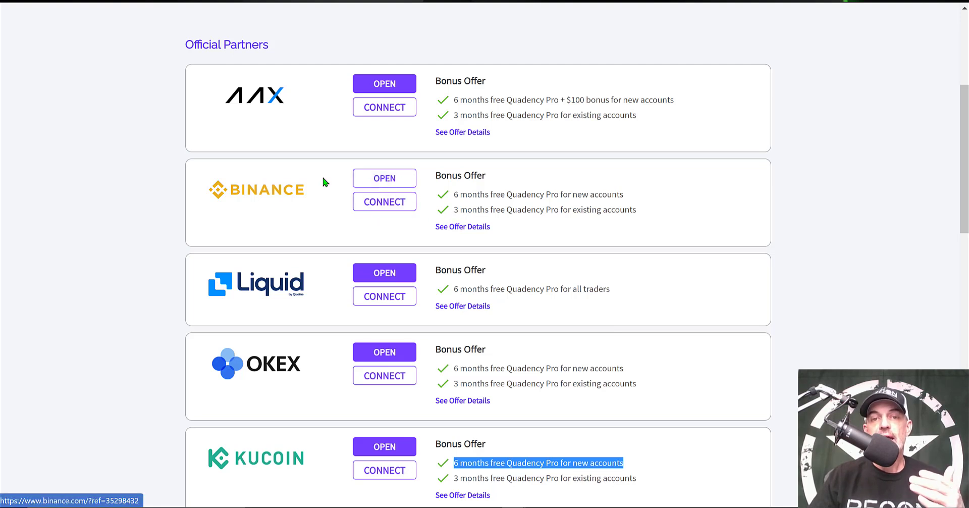
drag(454, 194, 637, 207)
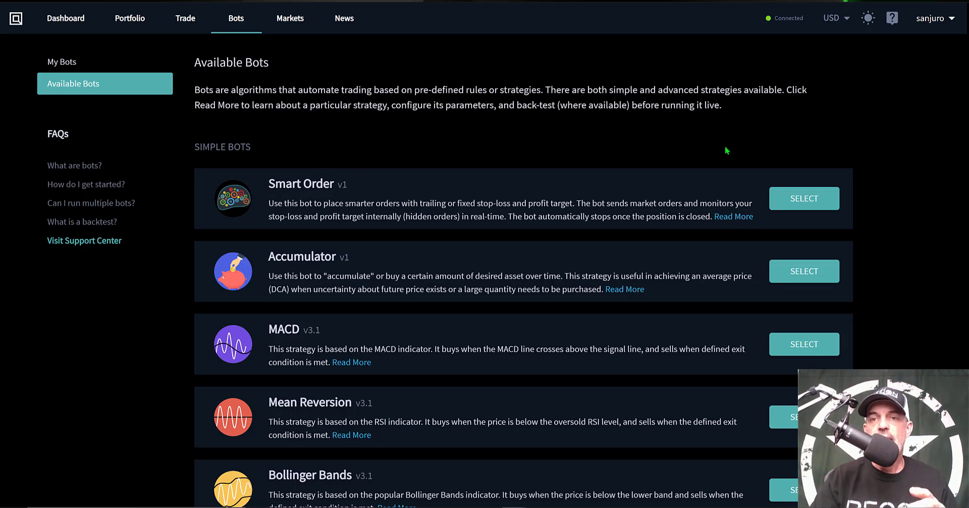
Browse the simple and advanced bots and select the MACD bot.
scroll(726, 150, down, 2)
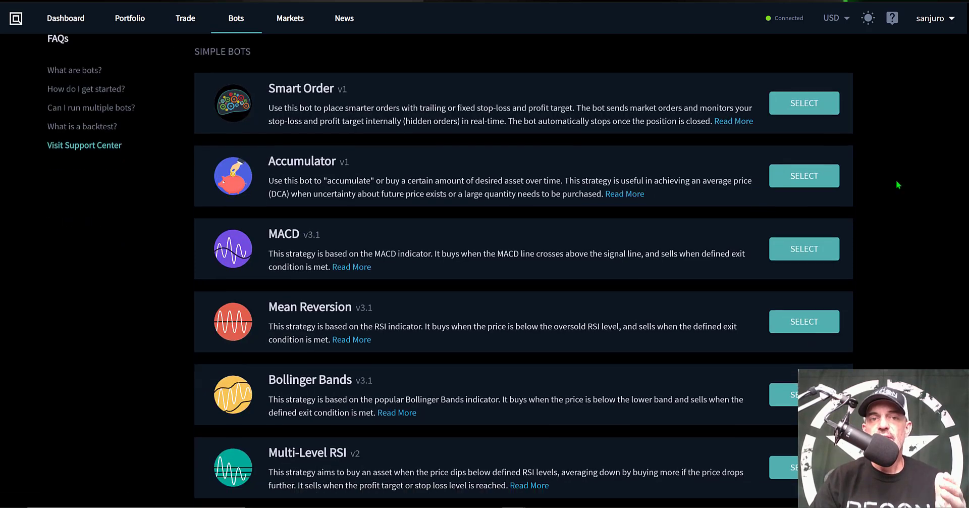
scroll(896, 184, down, 2)
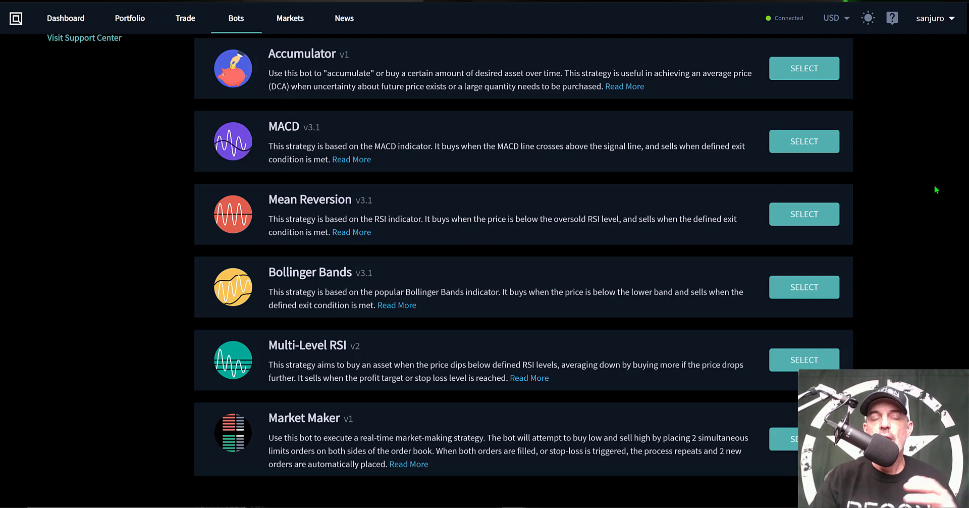
scroll(934, 187, down, 9)
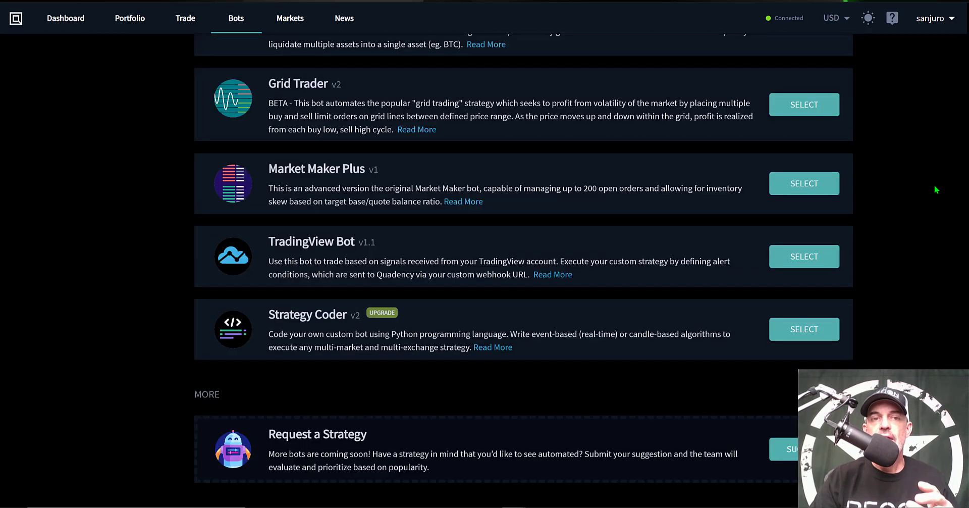
scroll(934, 185, up, 1)
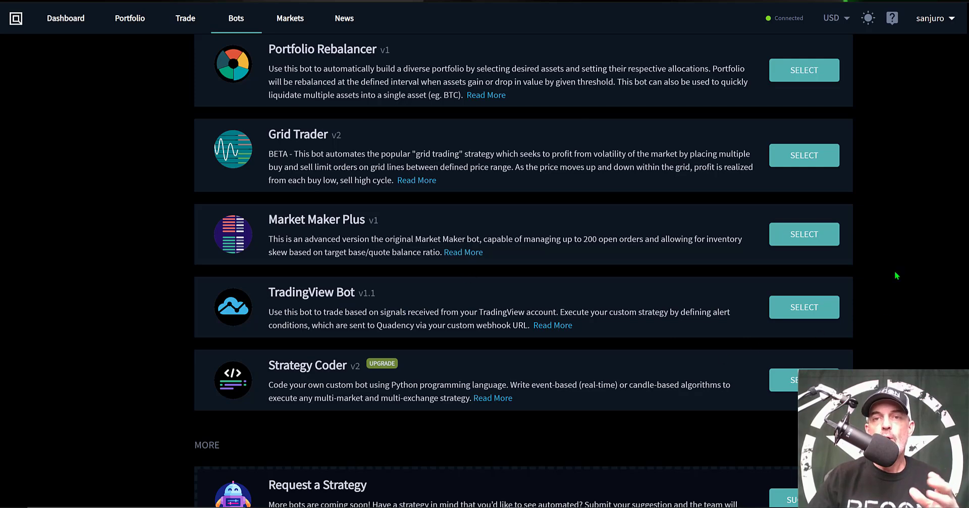
scroll(896, 275, up, 15)
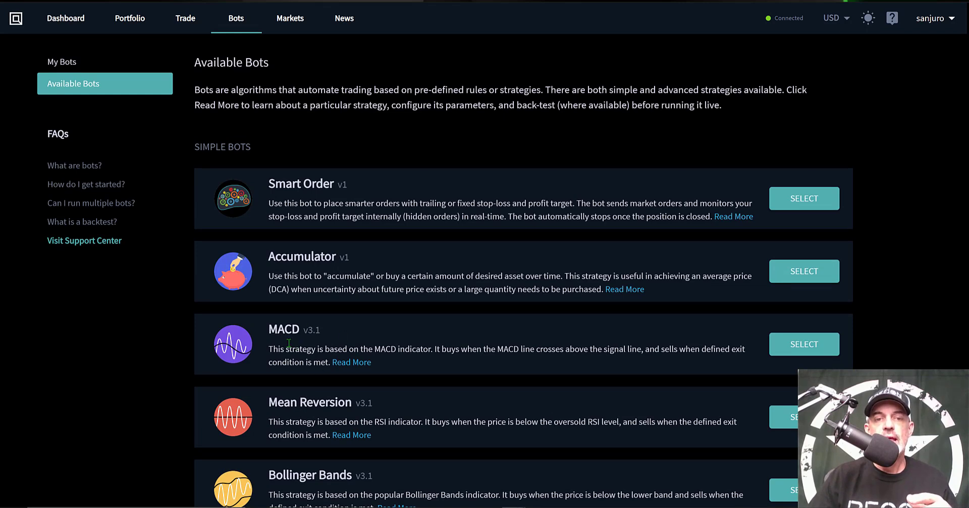
click(789, 346)
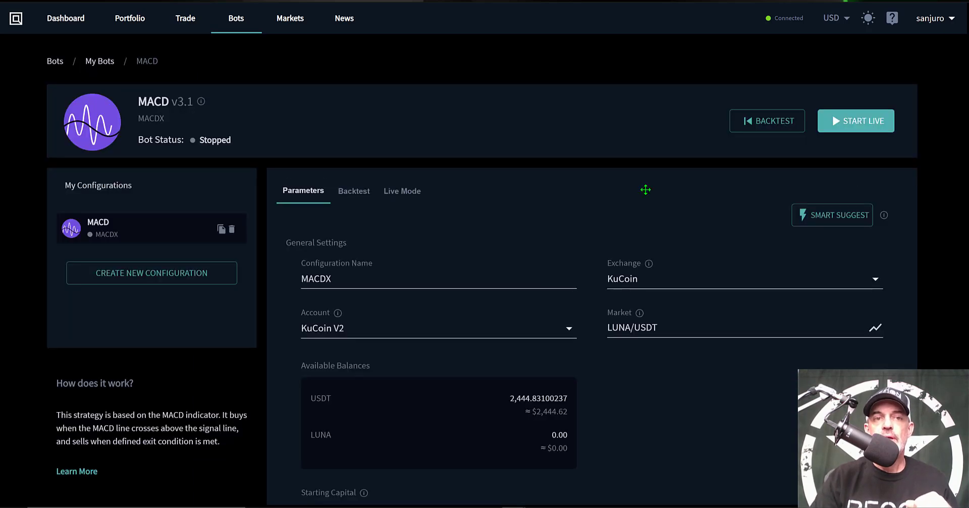
Examine the MACD bot's parameters and switch to TradingView to inspect the MACD pane of the LUNAUSDT chart.
scroll(645, 189, down, 1)
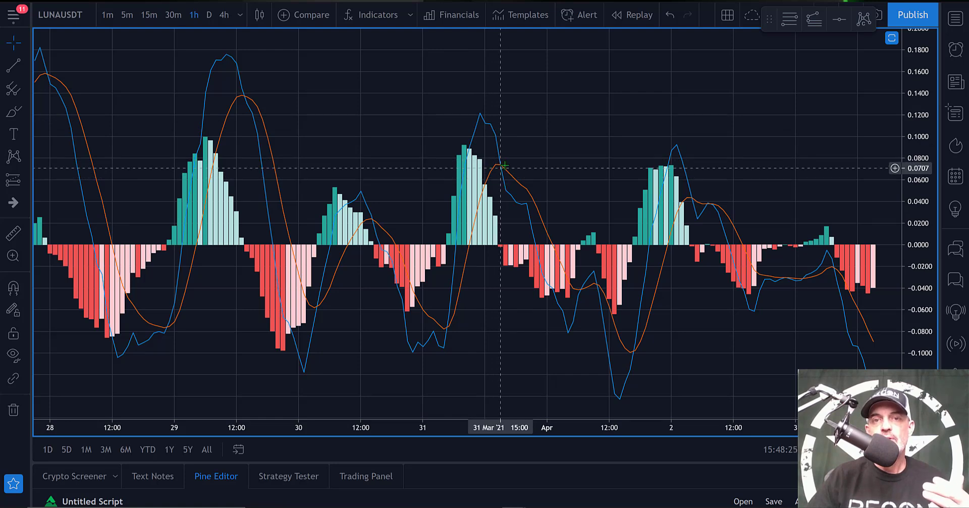
double_click(554, 134)
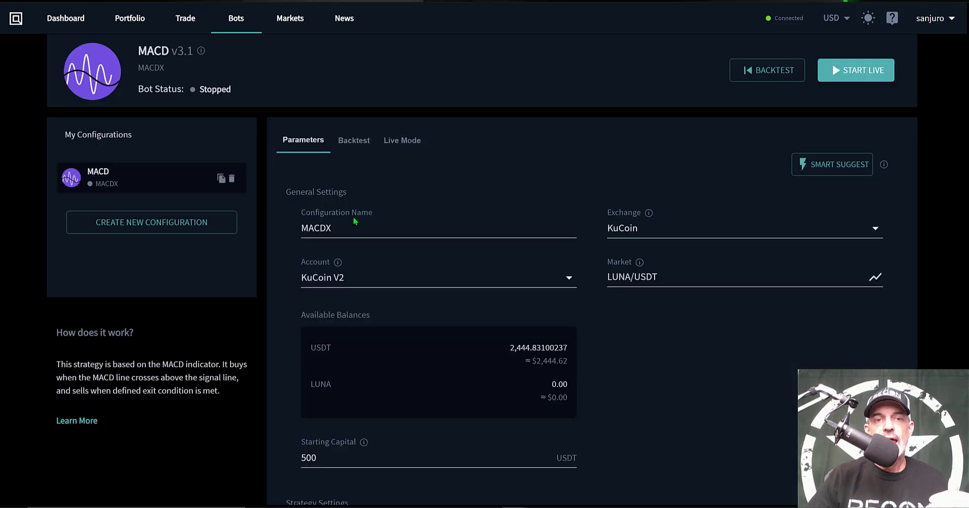
In the MACDX configuration, select KuCoin as the exchange and KuCoin V2 as the account.
click(314, 227)
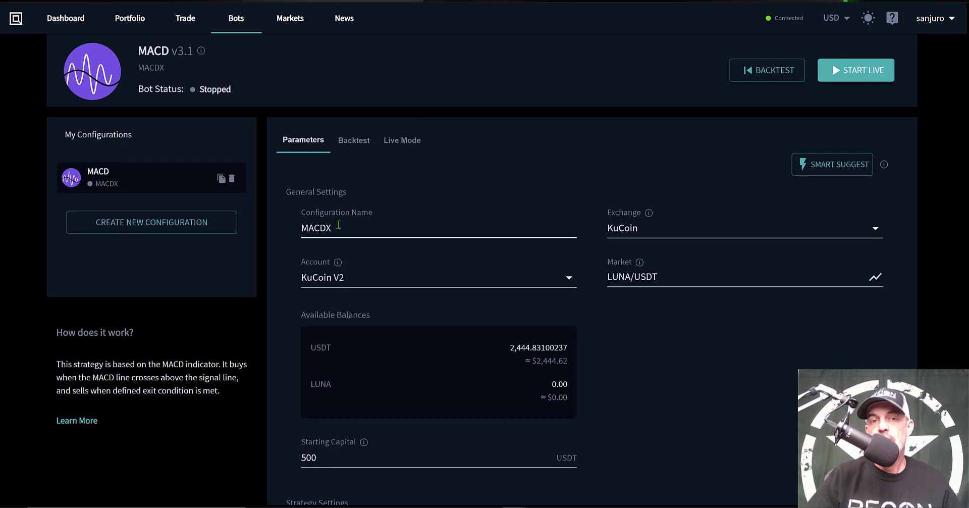
click(338, 225)
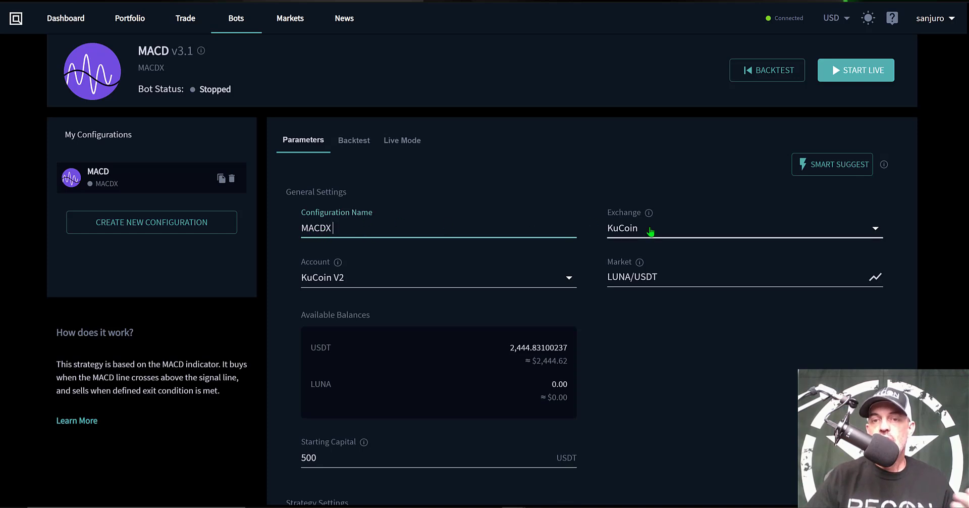
click(650, 231)
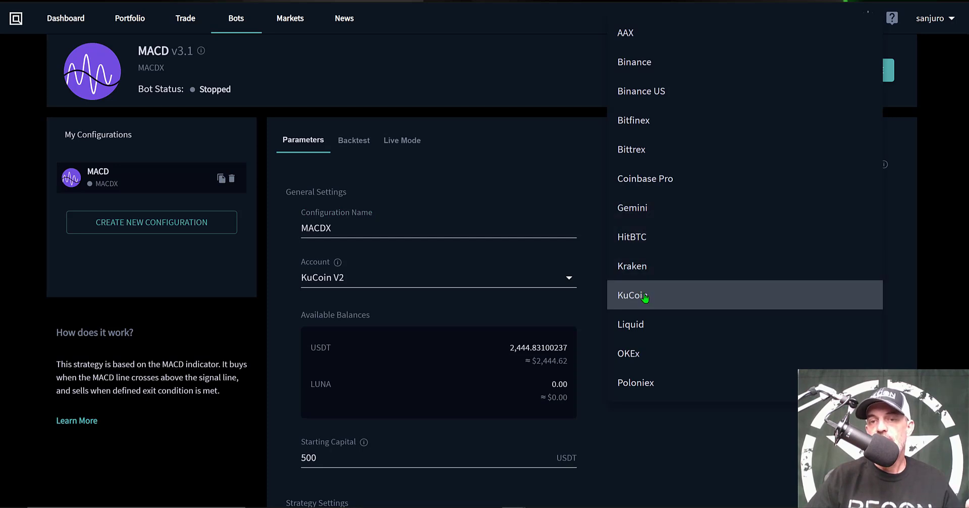
click(645, 298)
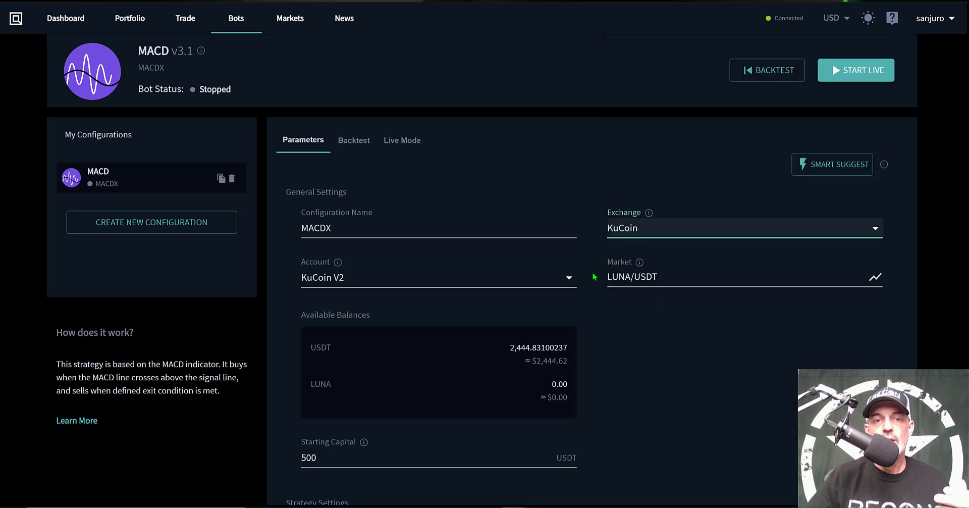
click(440, 276)
click(440, 276)
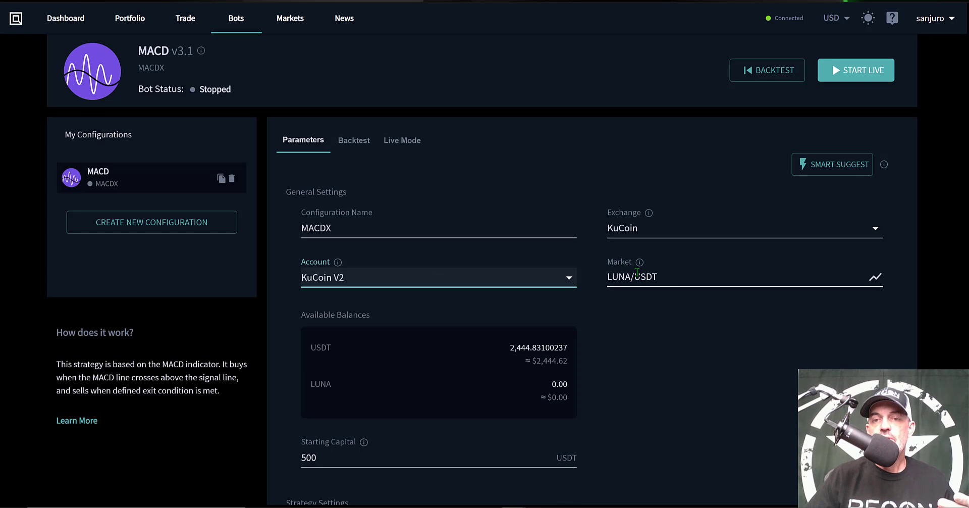
Search the market options for ADA and ETH trading pairs.
click(625, 276)
text(ADA)
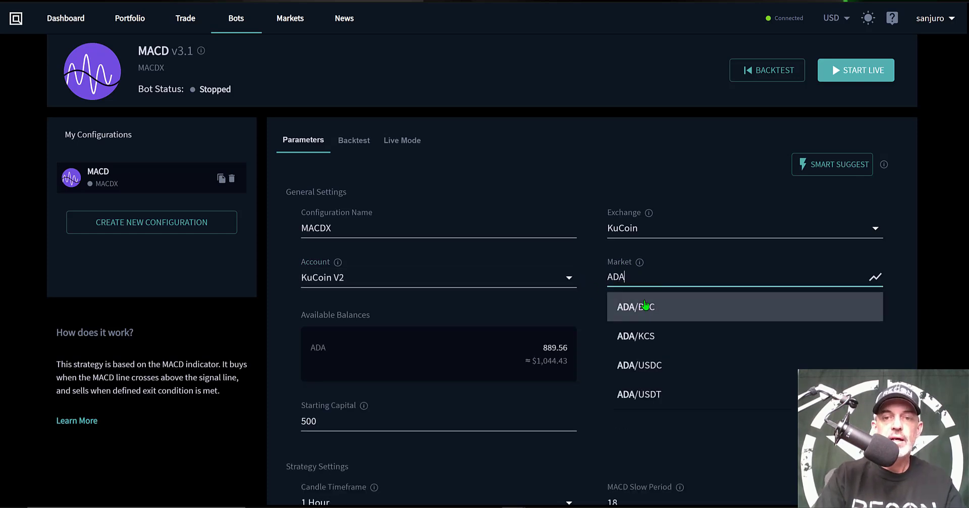
click(645, 305)
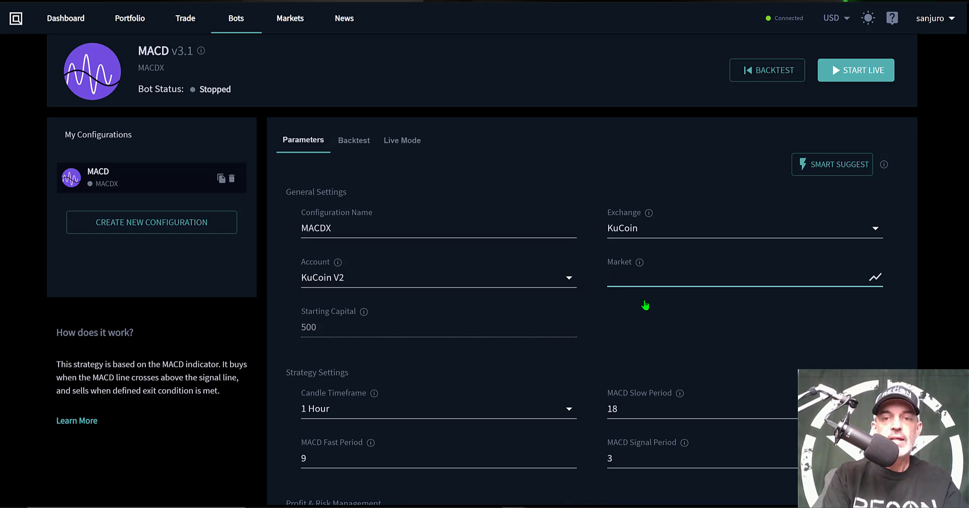
text(ETH)
key(BackSpace)
key(BackSpace)
key(BackSpace)
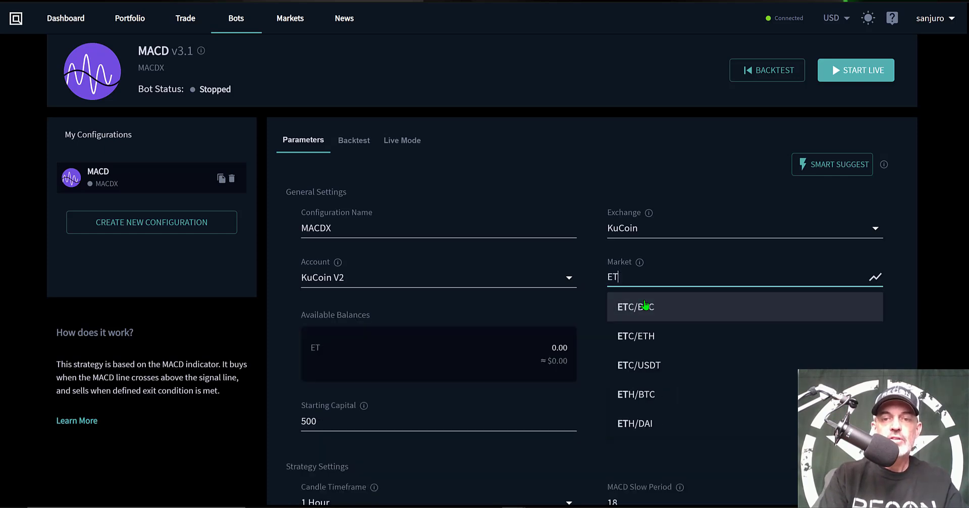
Search for LUNA and set the bot's market to LUNA/USDT.
text(LUNA)
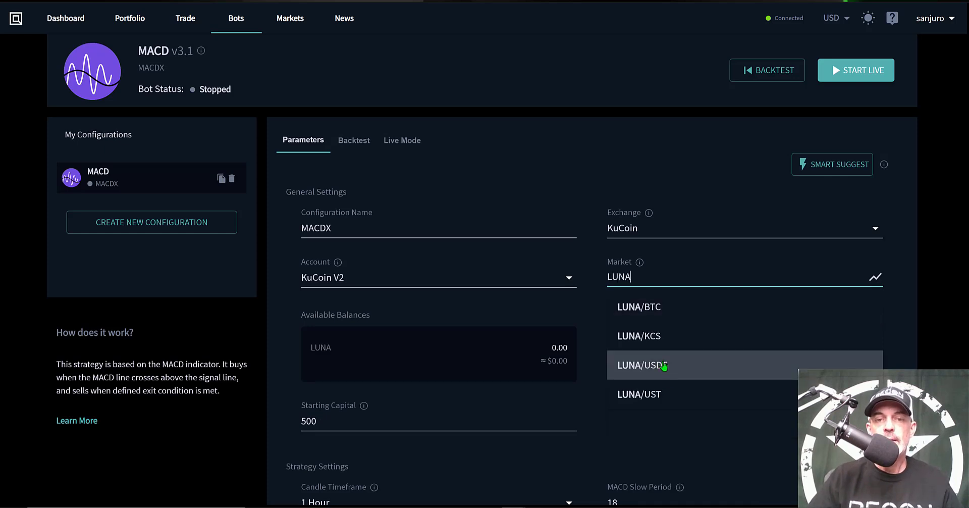
click(664, 365)
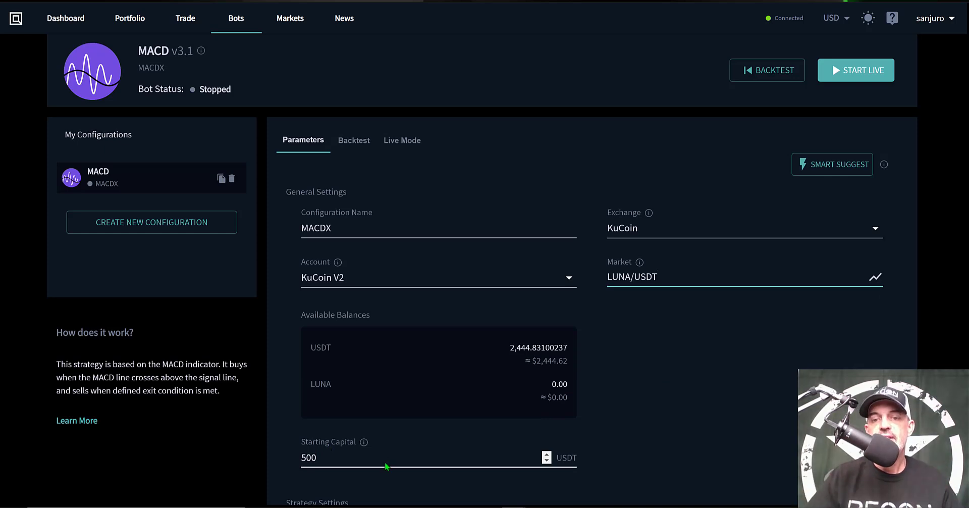
Review the strategy and risk settings and set the exit condition to 2. Indicator Confirmation.
scroll(649, 441, down, 3)
scroll(671, 427, down, 3)
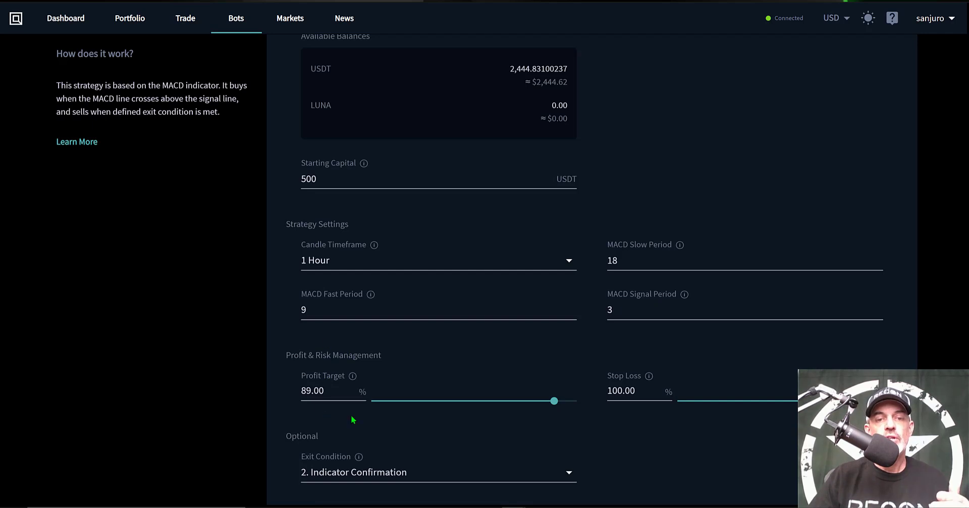
click(499, 479)
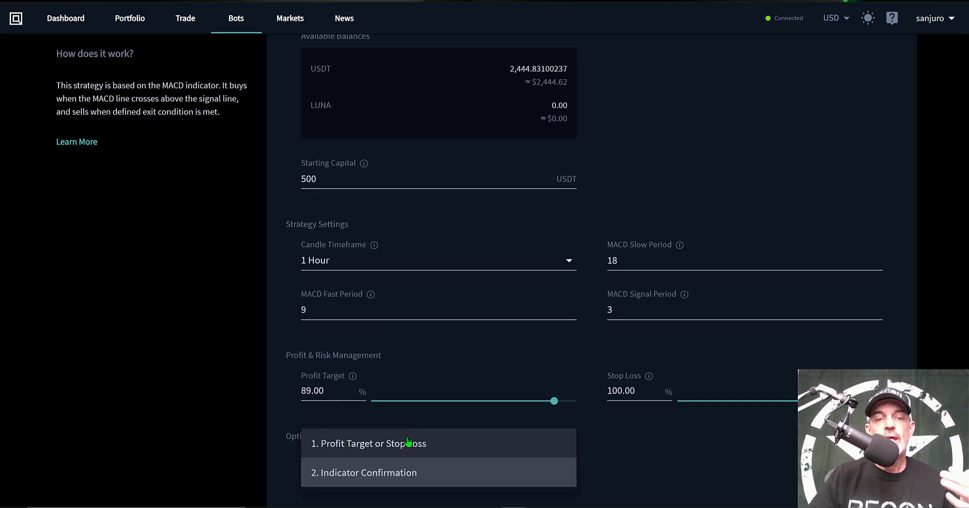
click(391, 473)
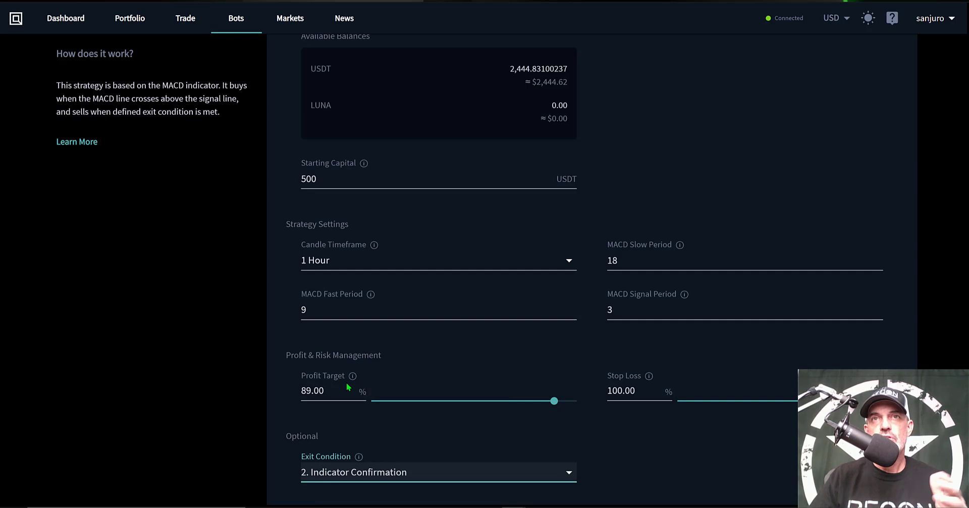
click(307, 386)
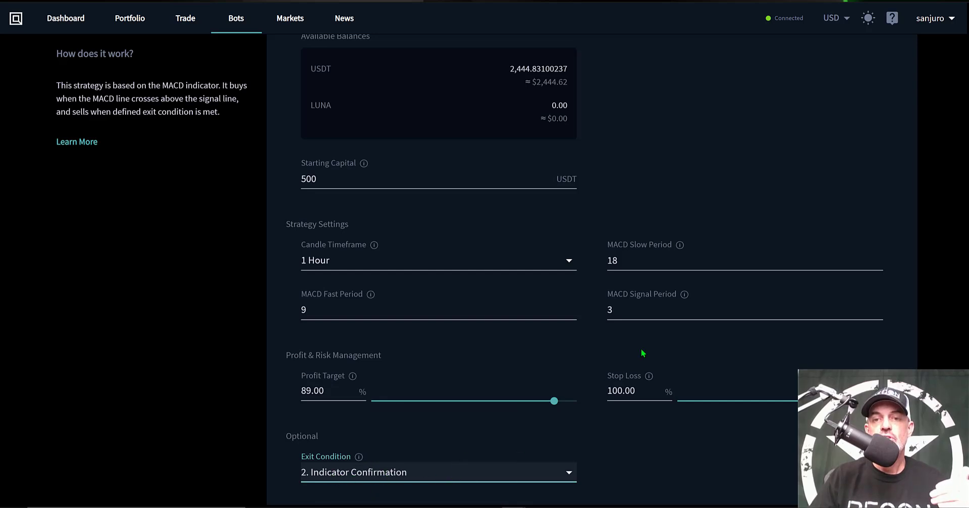
click(722, 225)
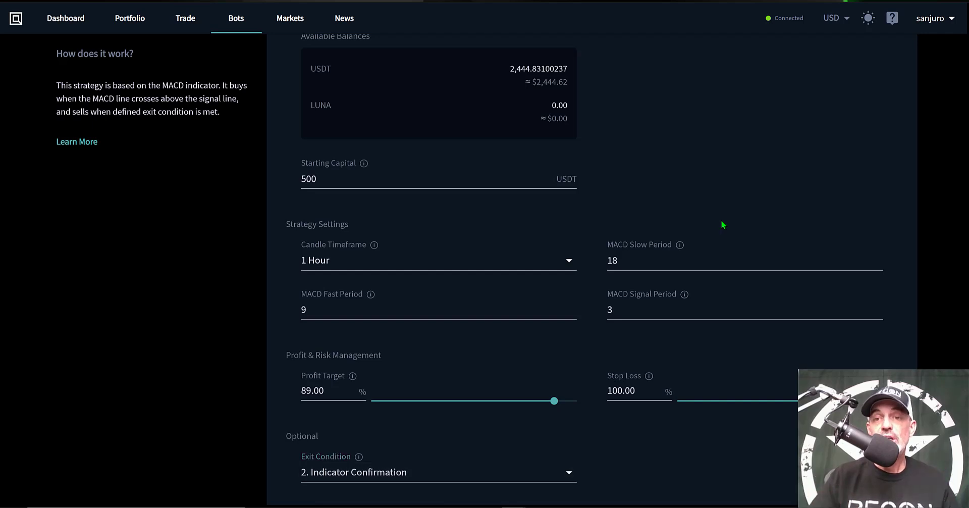
Run a 1 Month backtest of the MACD configuration and highlight the return percentage in its summary.
scroll(722, 225, up, 3)
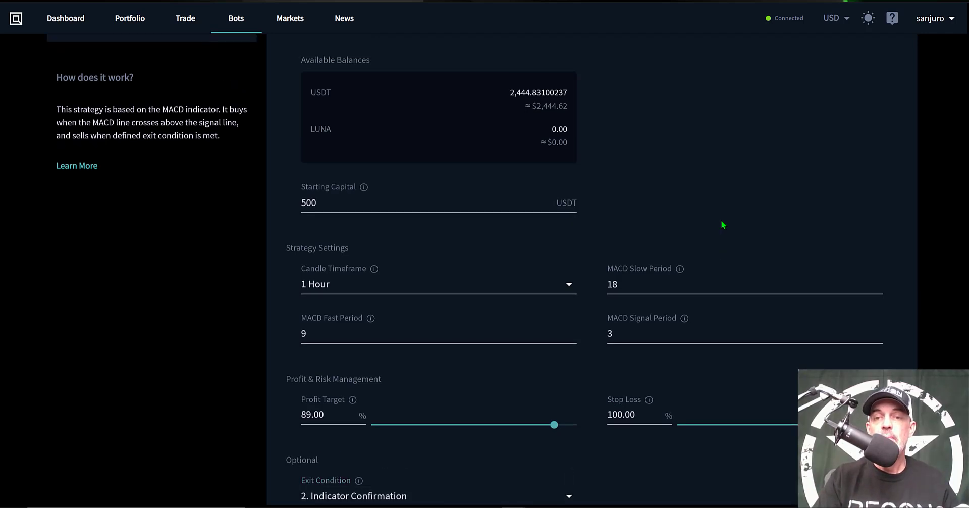
scroll(723, 225, up, 3)
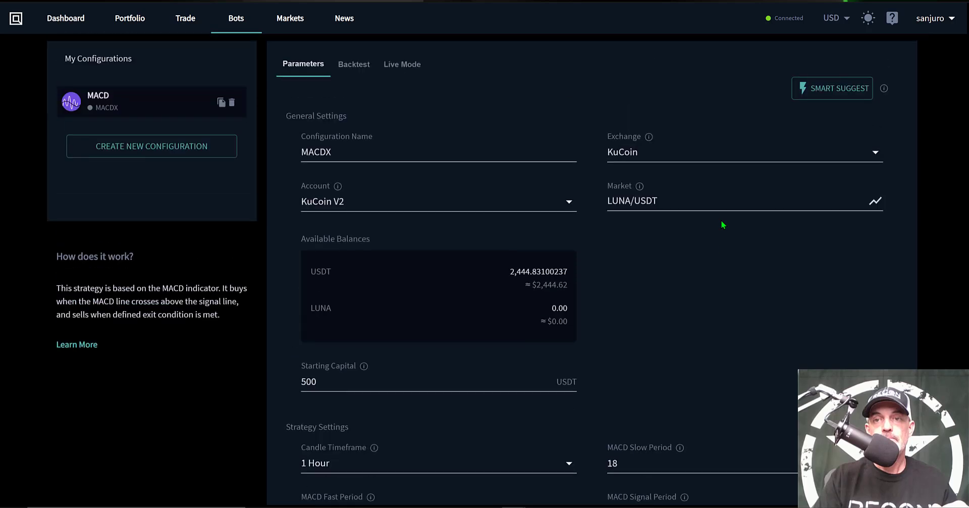
scroll(723, 225, up, 1)
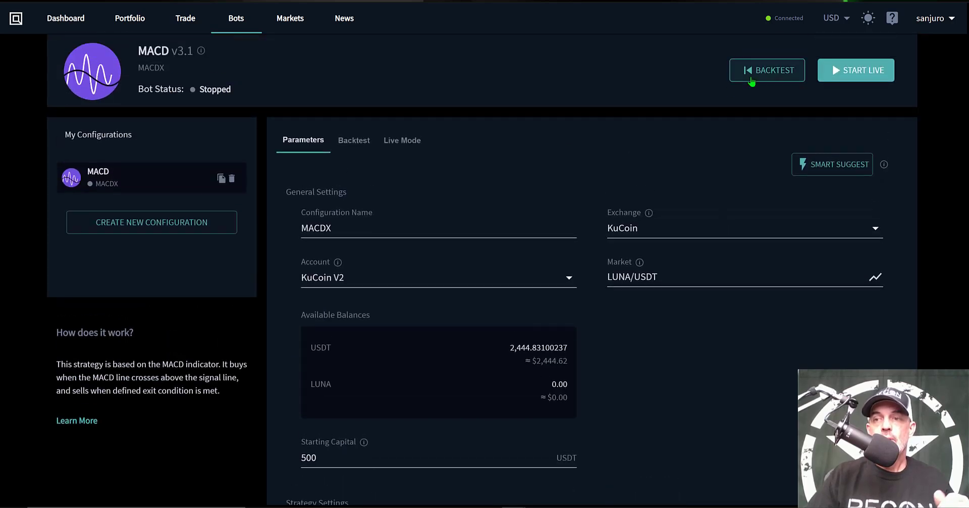
click(752, 81)
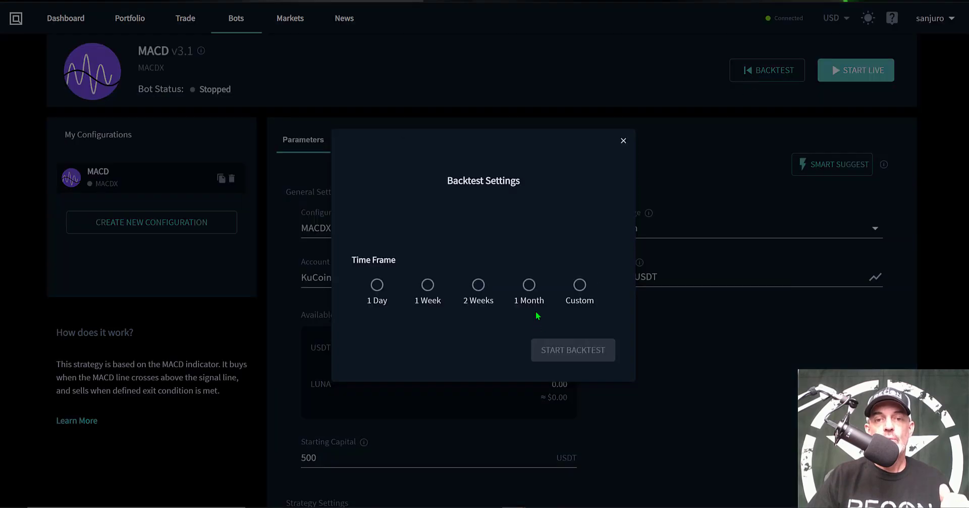
click(528, 286)
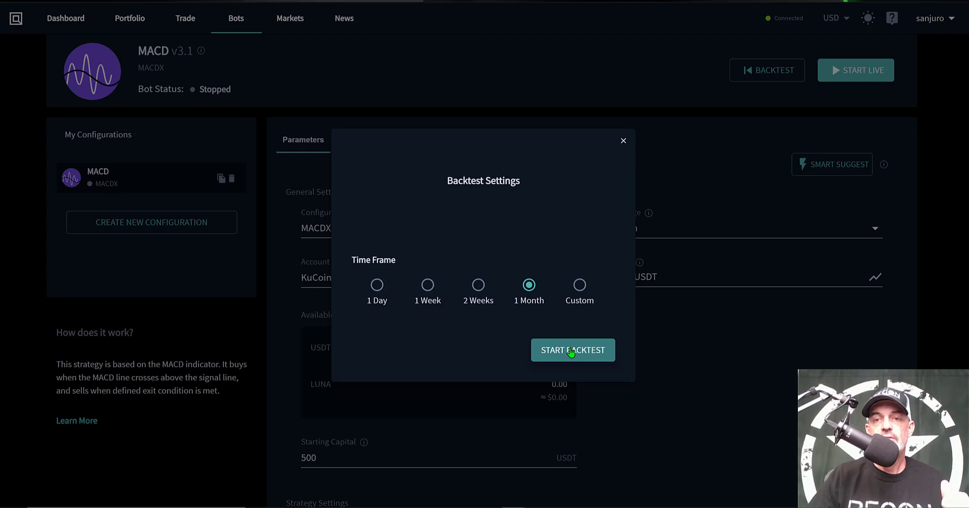
click(571, 352)
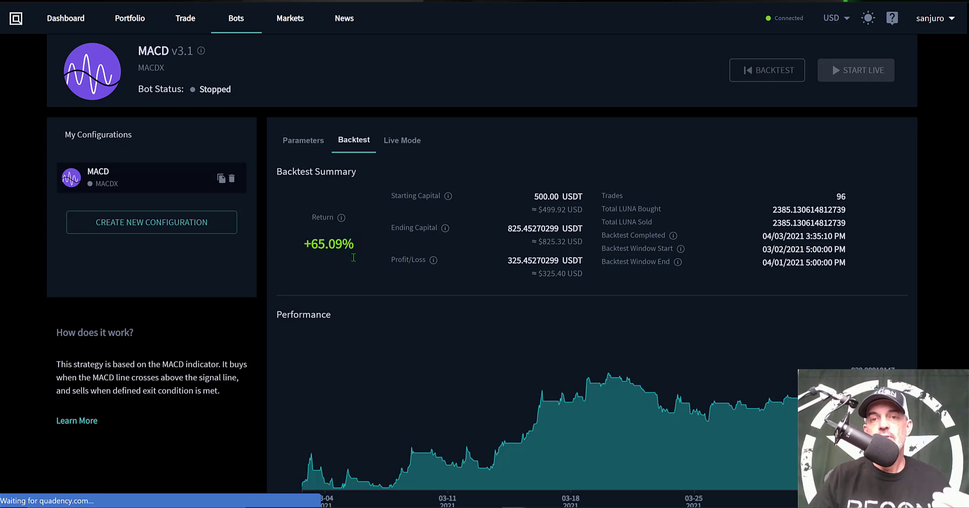
triple_click(356, 257)
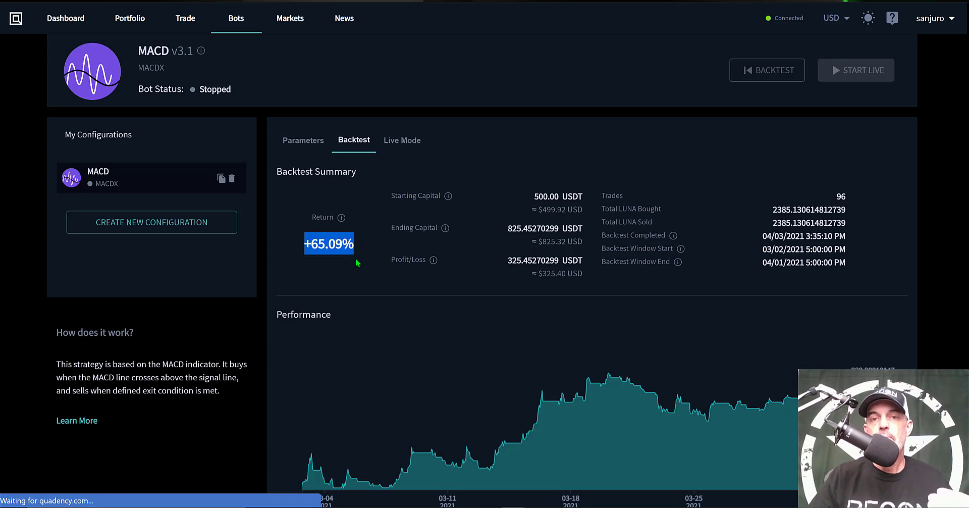
Examine the backtest's trade count, performance graph and the LUNA/USDT market chart with its buy and sell markers zoomed in.
click(542, 322)
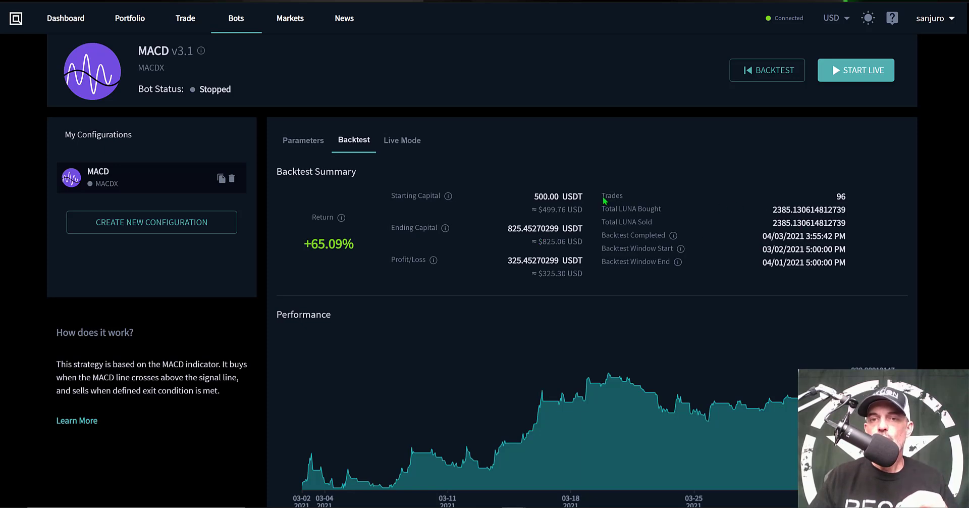
double_click(828, 199)
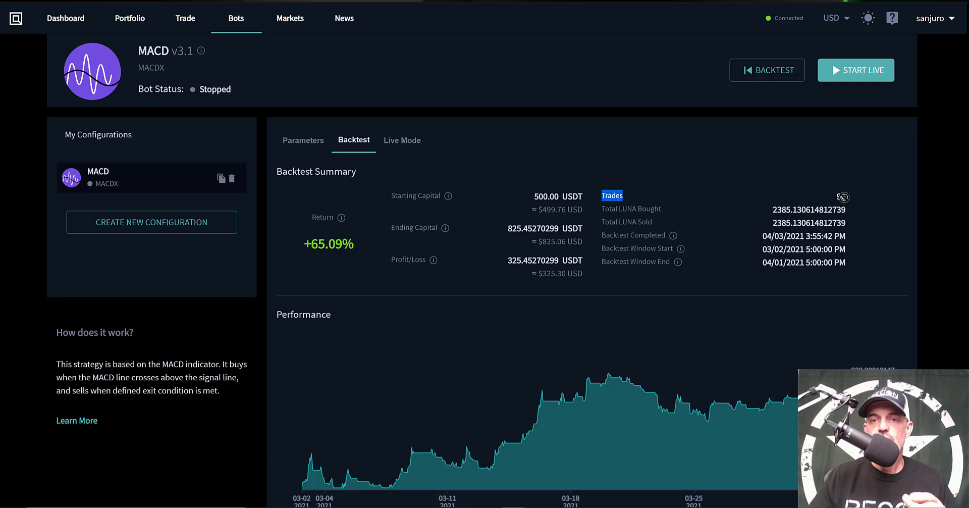
click(901, 211)
scroll(901, 211, down, 1)
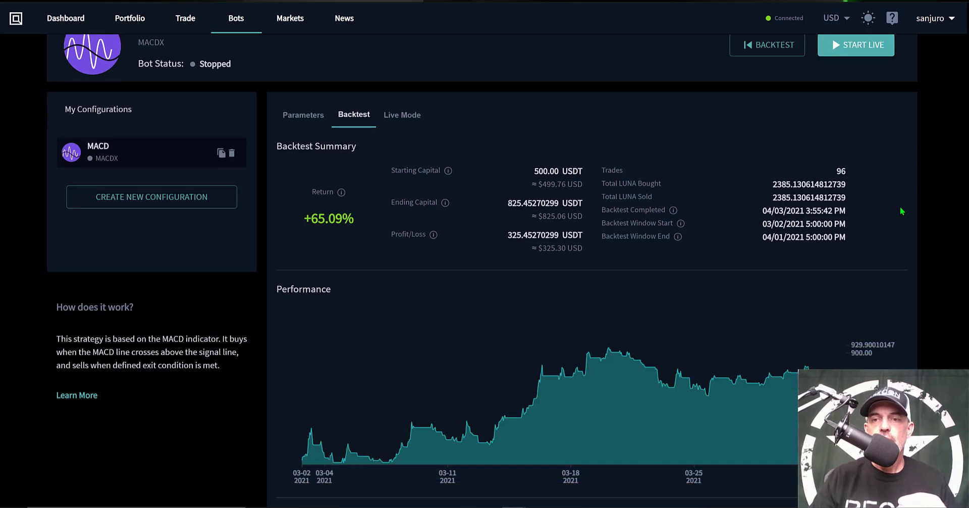
scroll(900, 206, down, 6)
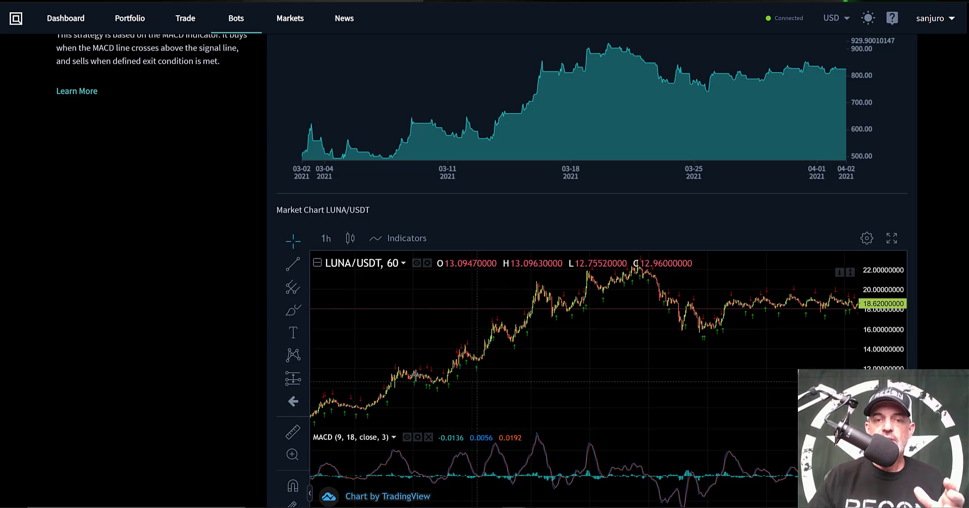
click(294, 454)
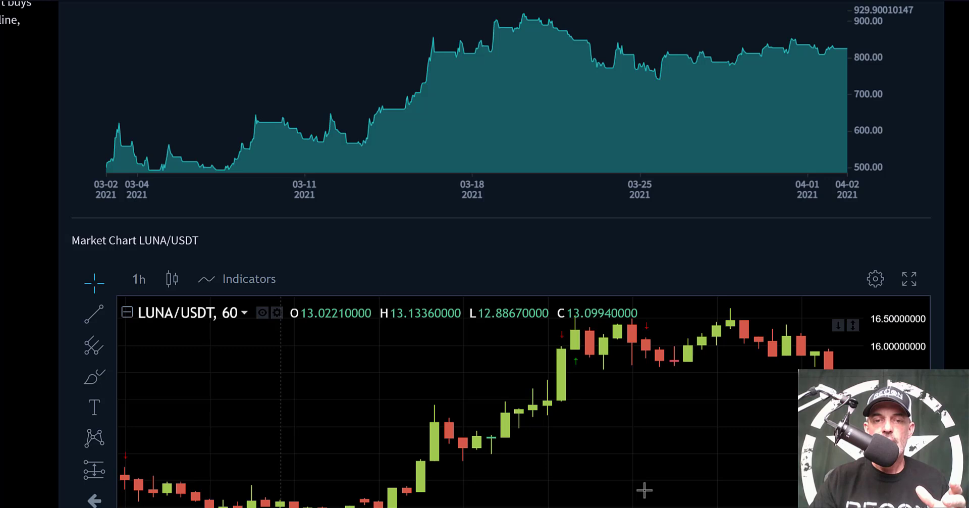
scroll(644, 489, down, 2)
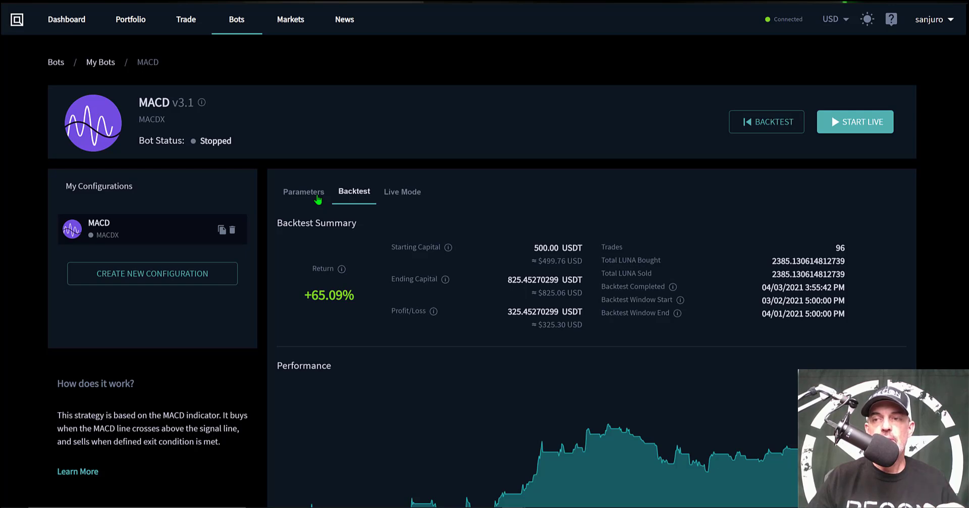
Review the MACDX configuration's parameters and start the bot in live mode on the KuCoin V2 account.
click(318, 200)
scroll(930, 201, down, 1)
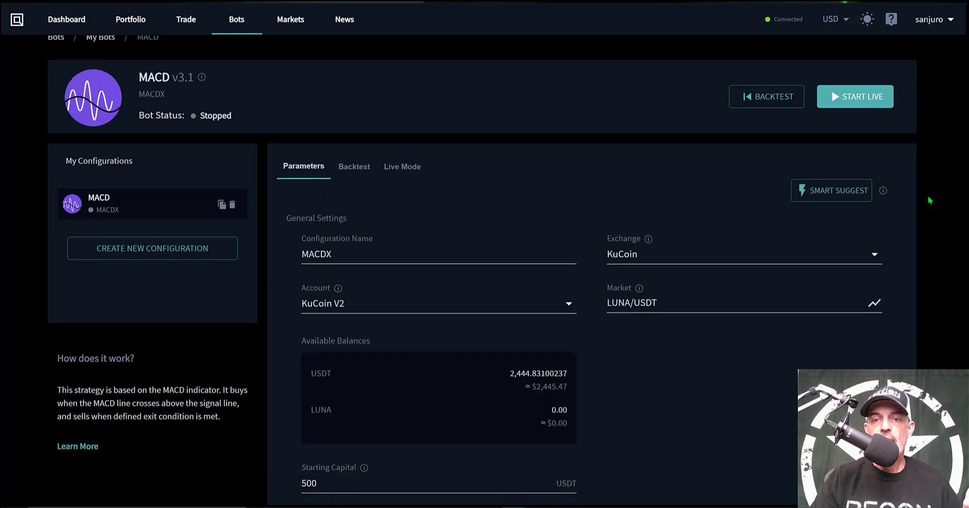
scroll(928, 197, down, 8)
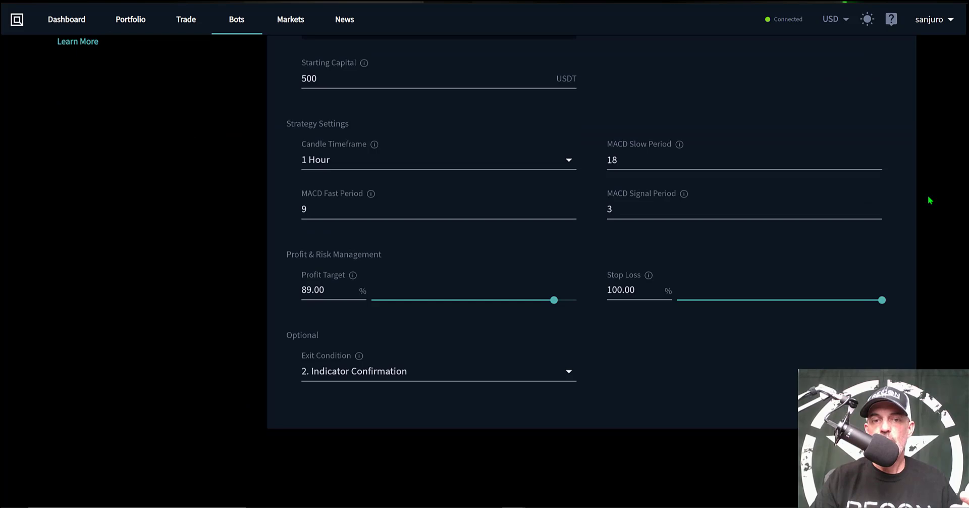
scroll(928, 197, up, 2)
scroll(928, 197, up, 6)
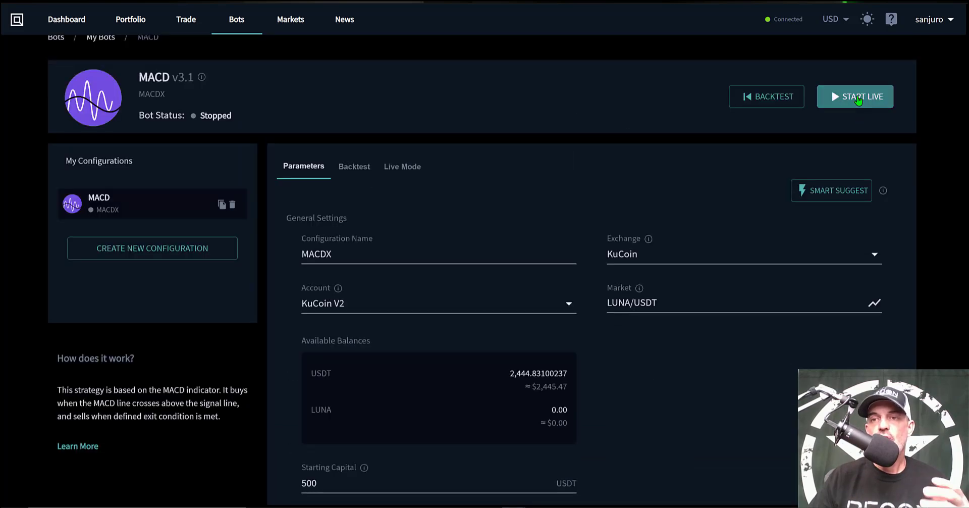
click(858, 100)
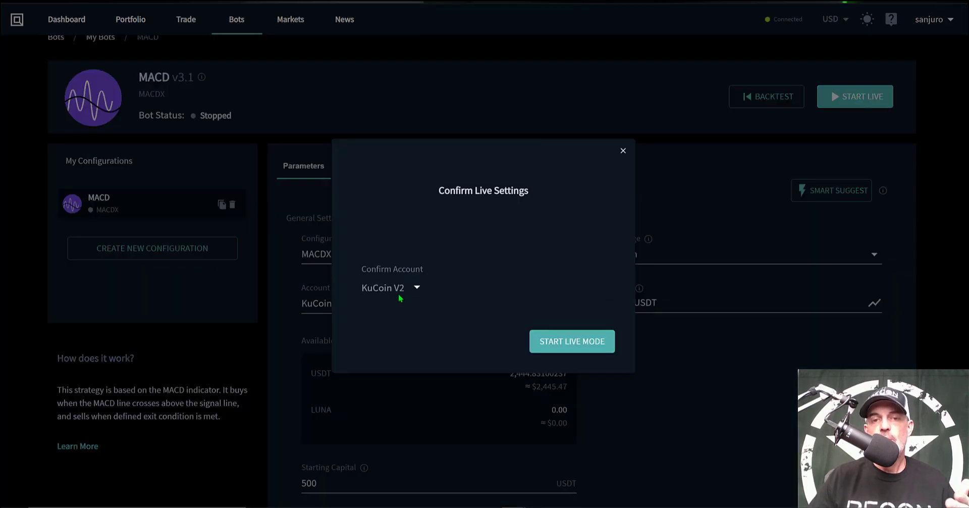
click(573, 342)
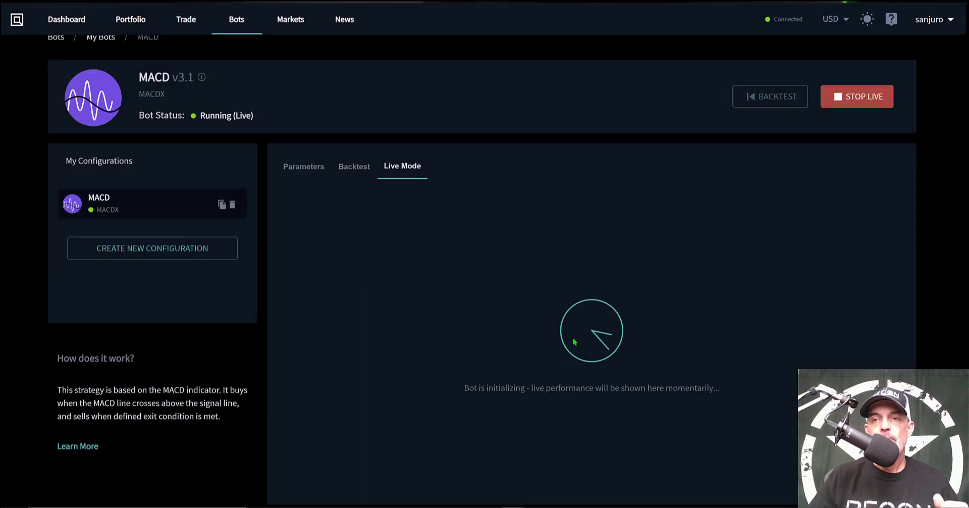